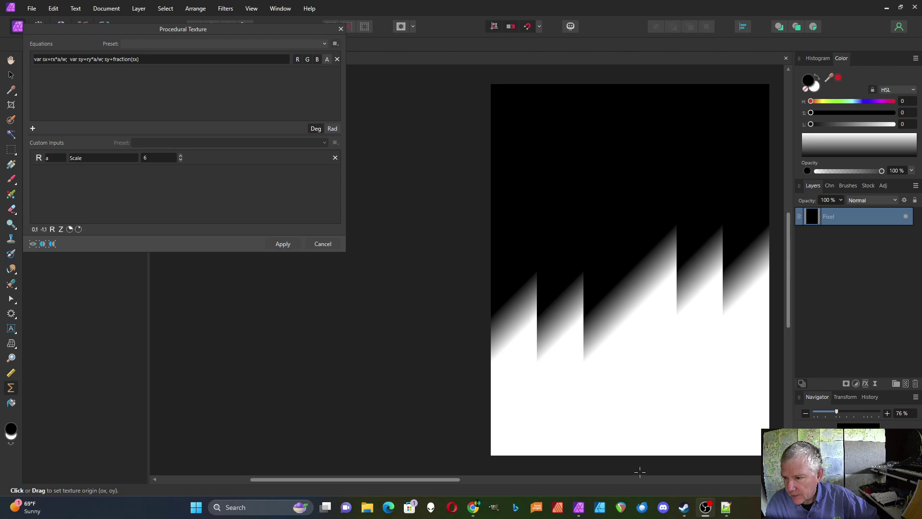
Step: Review the fraction() notes in Notepad++, highlighting the 14 in fraction(3.14), and return to the Procedural Texture dialog
click(725, 507)
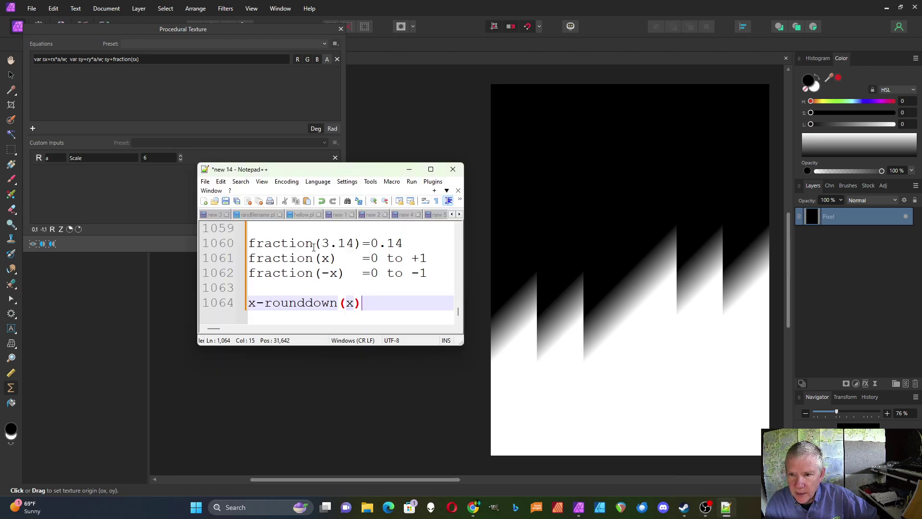
drag(338, 244, 357, 243)
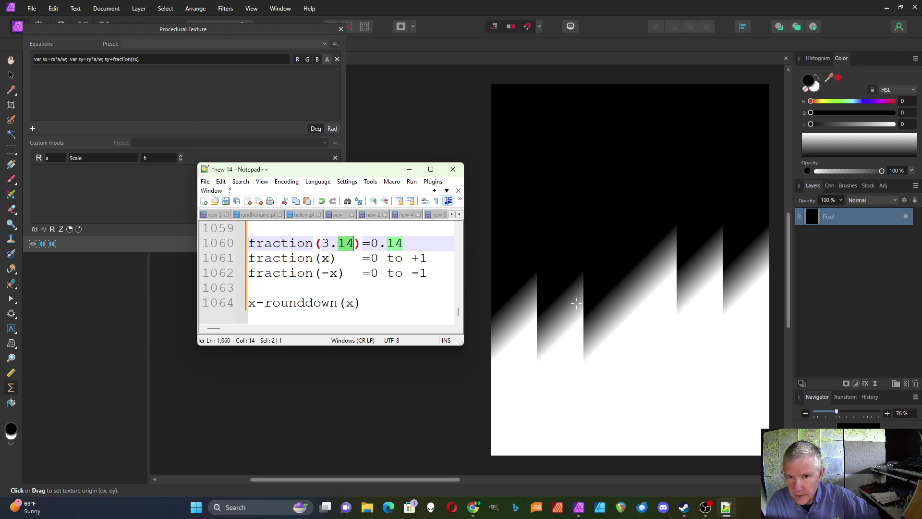
click(179, 107)
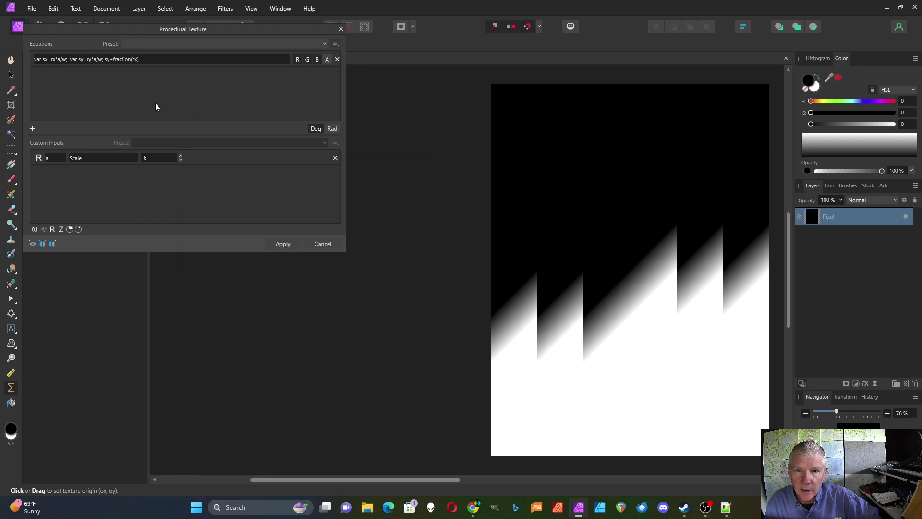
Step: Try wrapping the fraction term in an absolute value so the equation ends in sy+abs(fraction(sx))
click(112, 60)
click(114, 59)
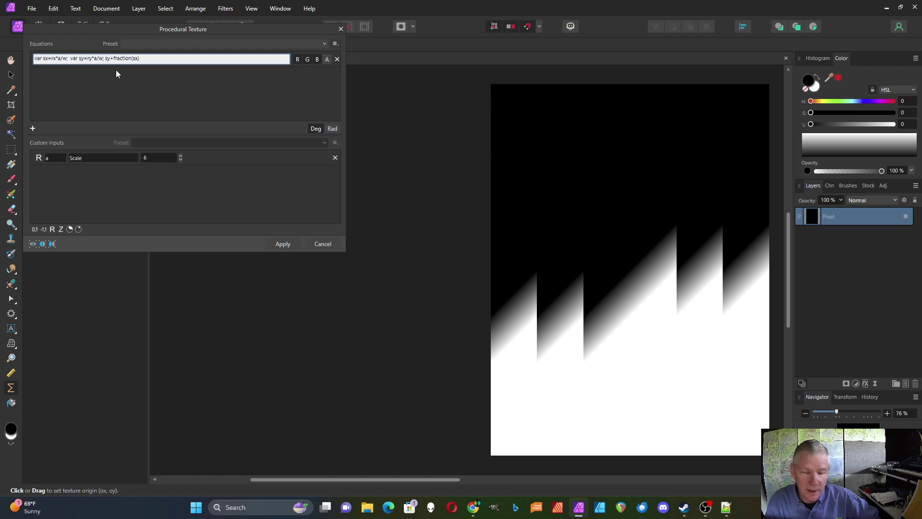
text(abs()
click(158, 60)
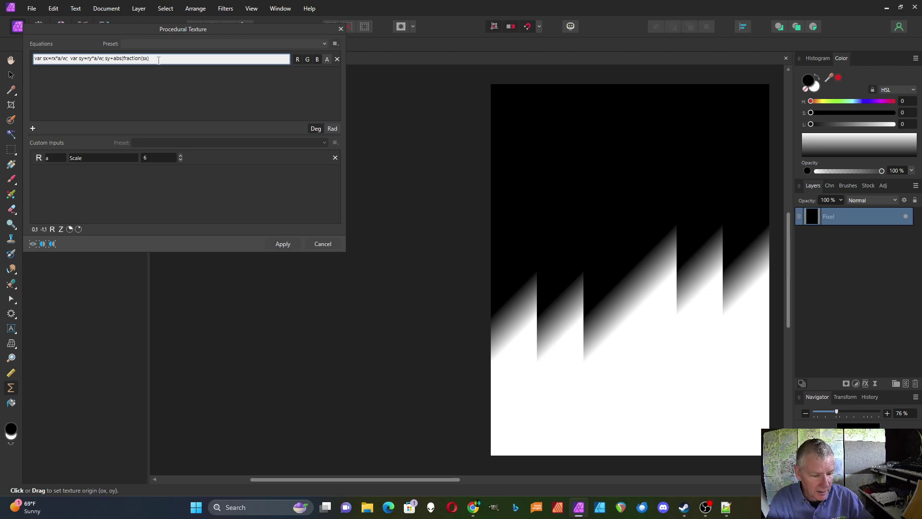
key(Return)
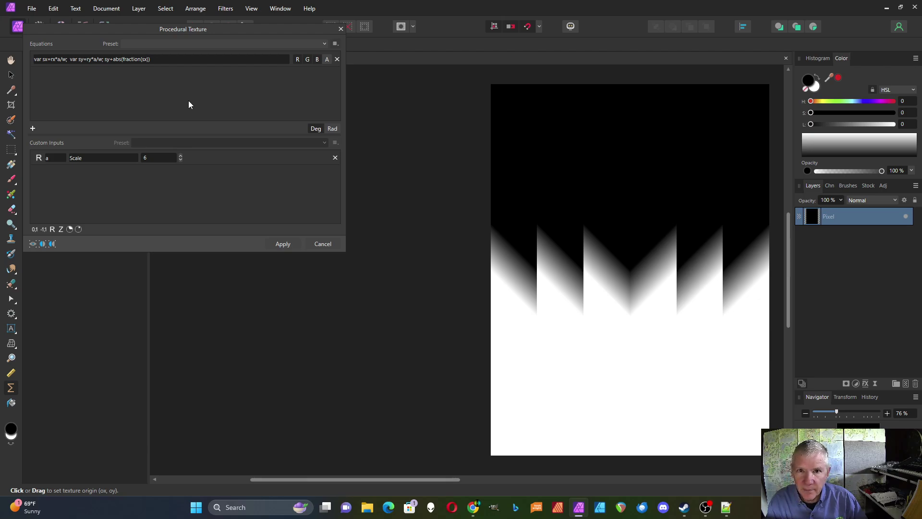
Step: Remove the abs() wrapper so the equation ends in sy+fraction(sx) again
click(154, 62)
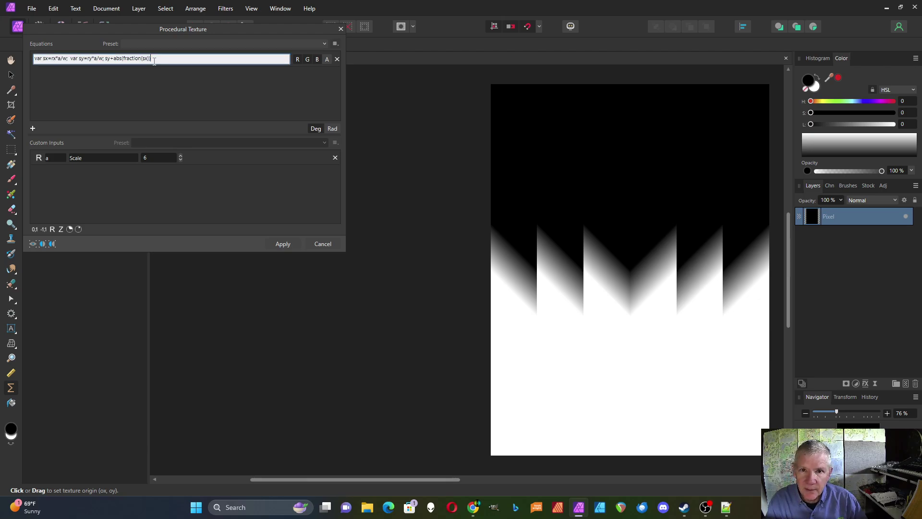
click(150, 60)
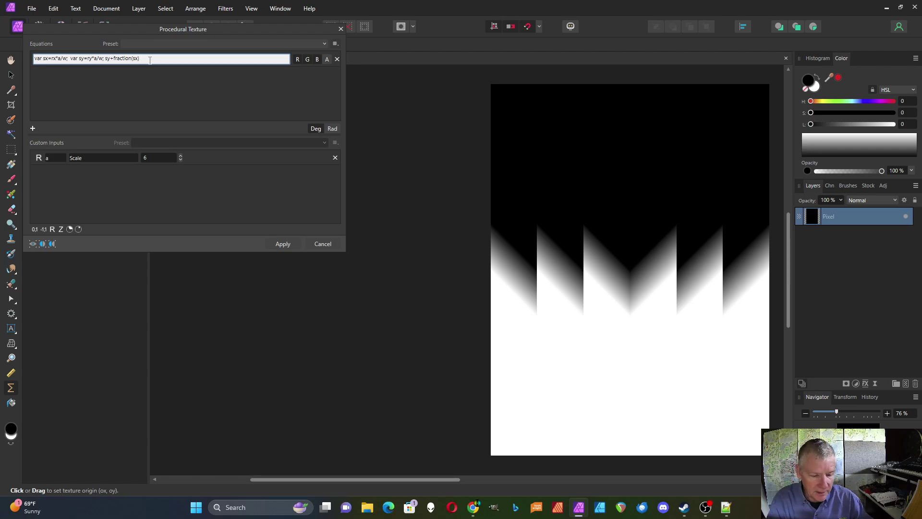
text(-)
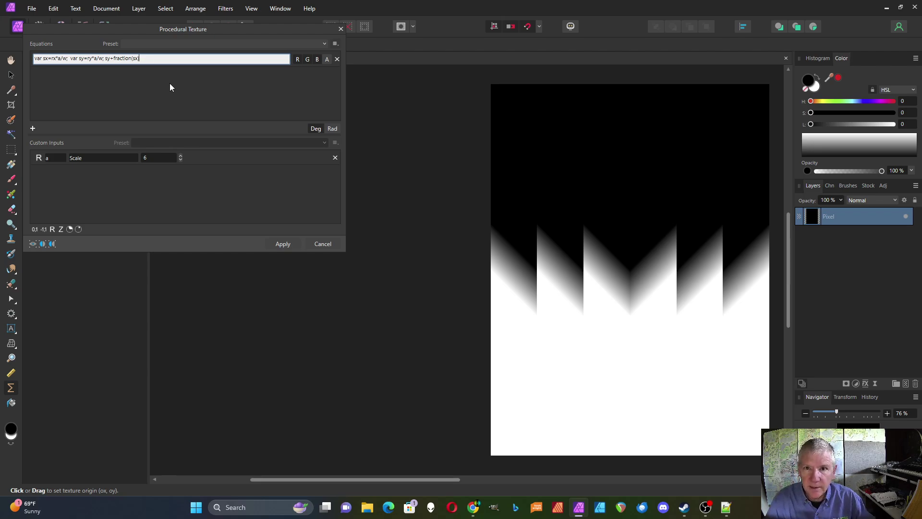
key(Return)
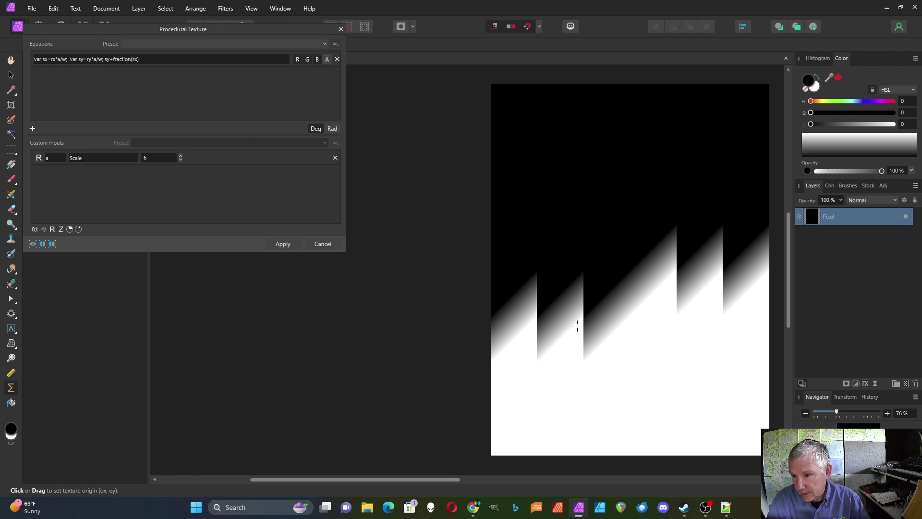
Step: Append -sign(sx) to the texture equation so it ends in sy+fraction(sx)-sign(sx)
click(149, 61)
click(149, 60)
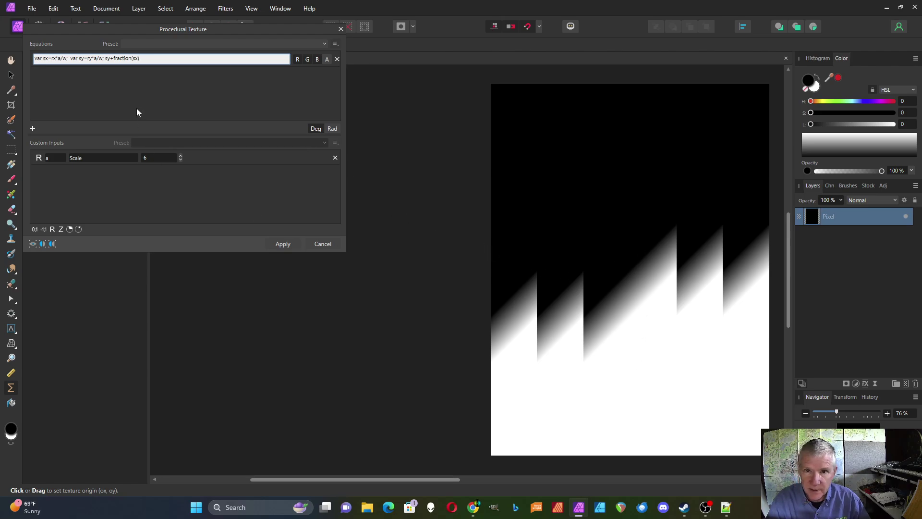
text(-siig)
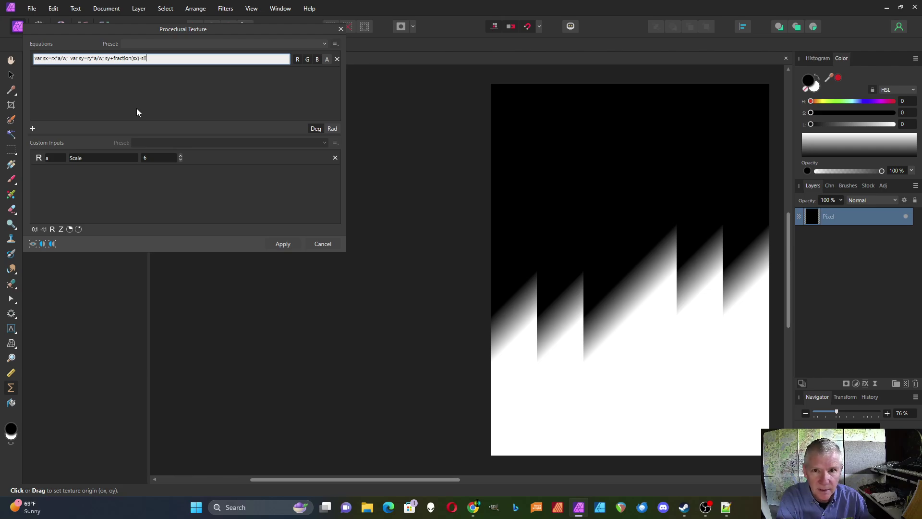
key(BackSpace)
key(BackSpace)
text(gn)
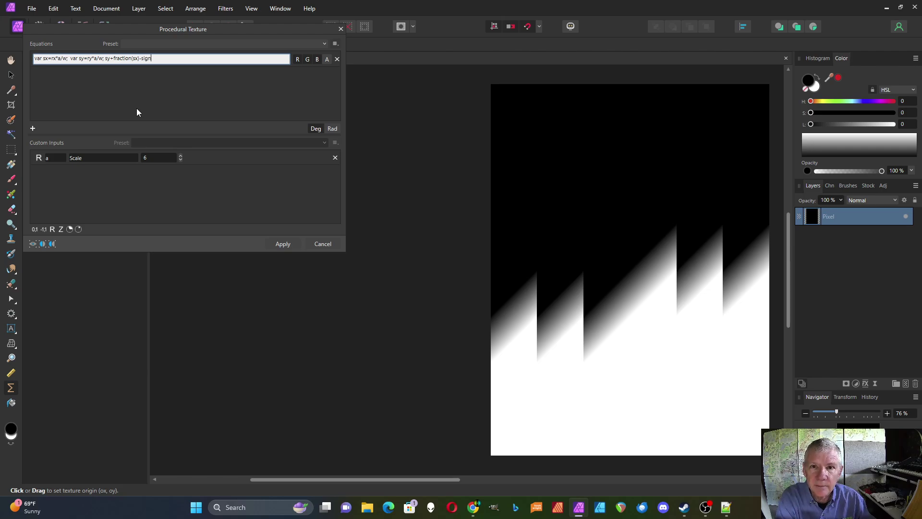
text((sx)
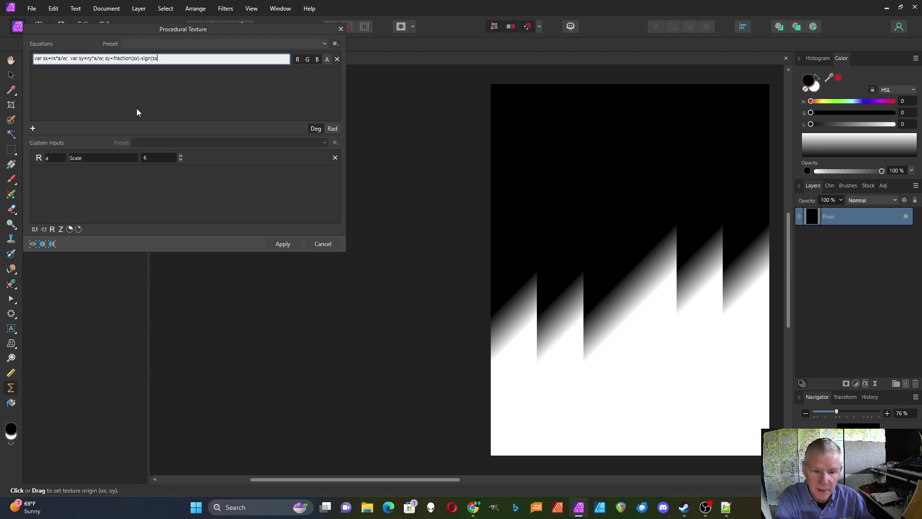
text())
key(Return)
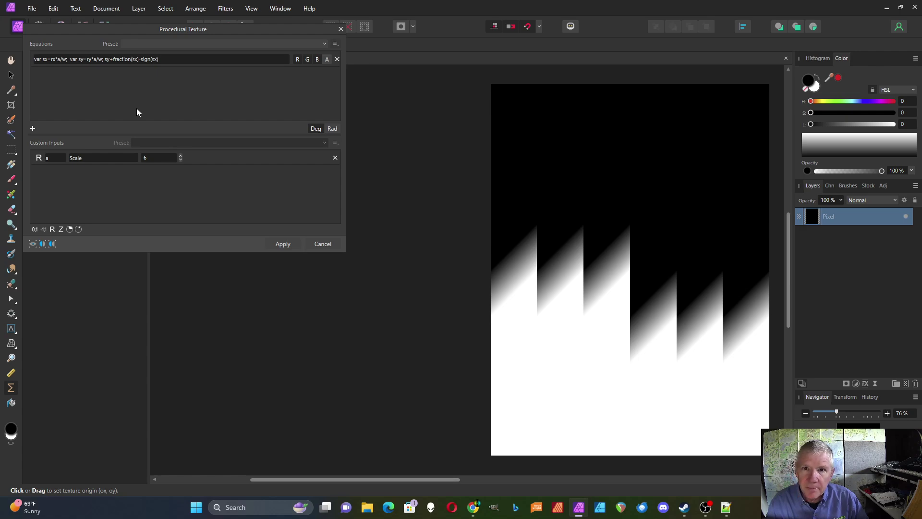
Step: Scale the sign term by .5 so the equation ends in sy+fraction(sx)-.5*sign(sx)
click(142, 58)
click(143, 58)
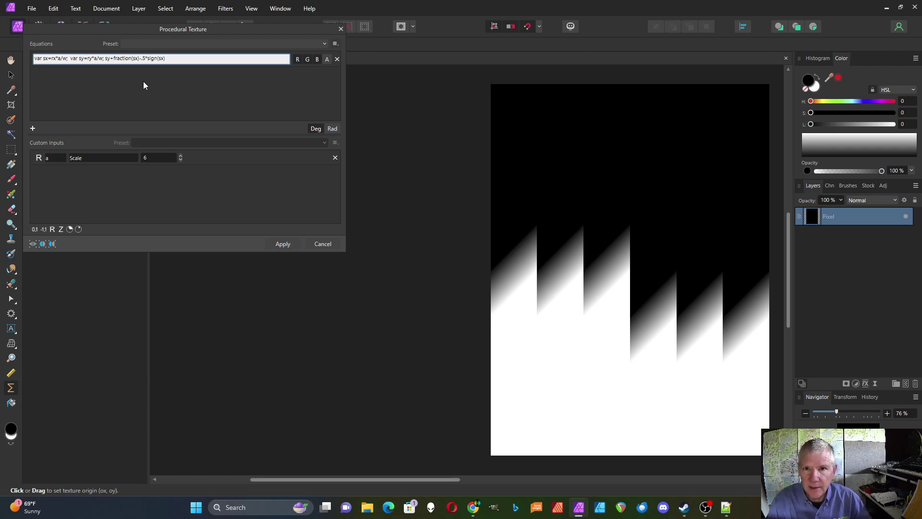
key(Return)
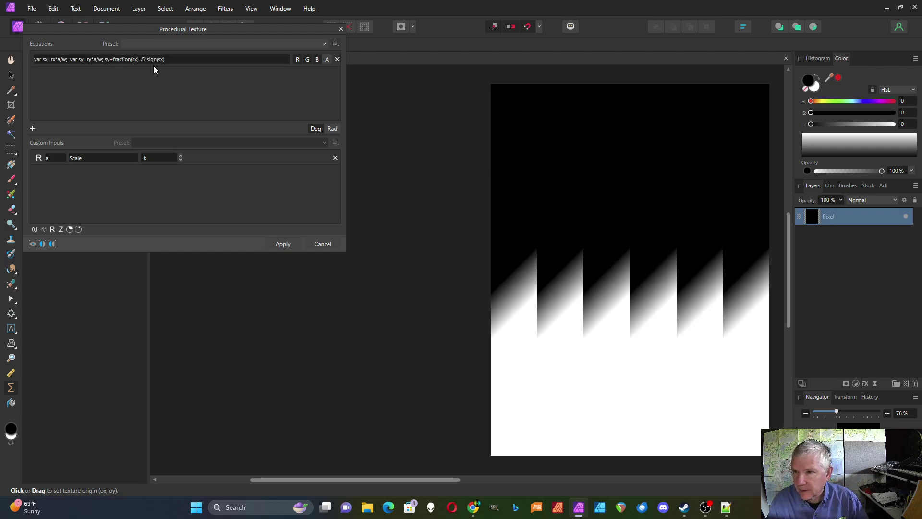
Step: Copy the -.5*sign(sx) term and delete it from the equation to compare the uncorrected texture
click(144, 58)
click(141, 58)
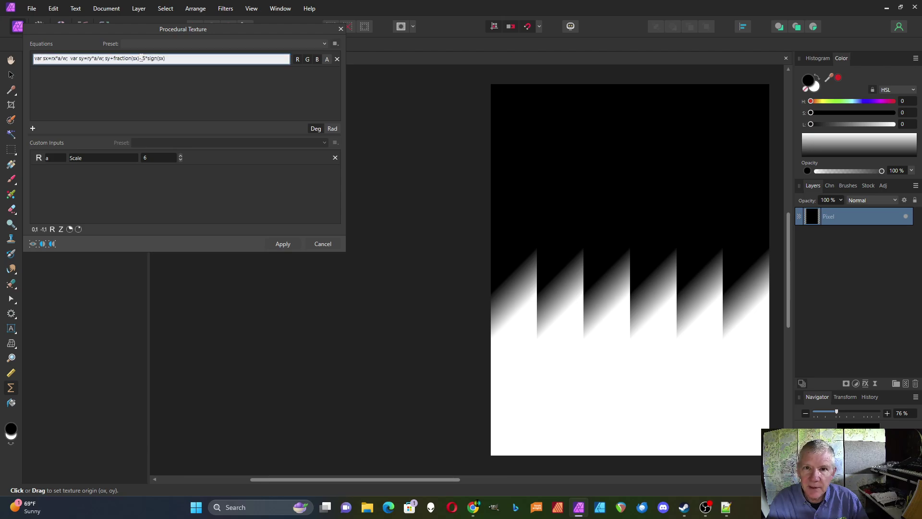
drag(141, 58, 180, 59)
key(ctrl+c)
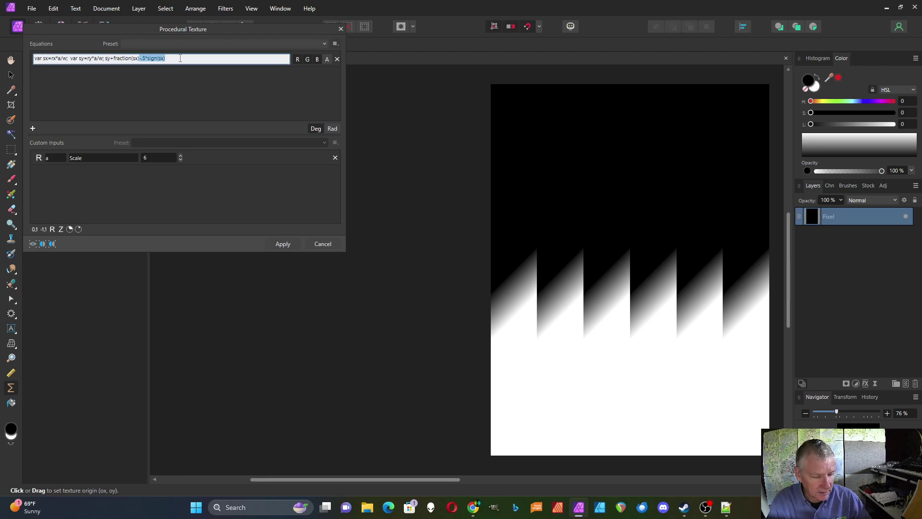
key(BackSpace)
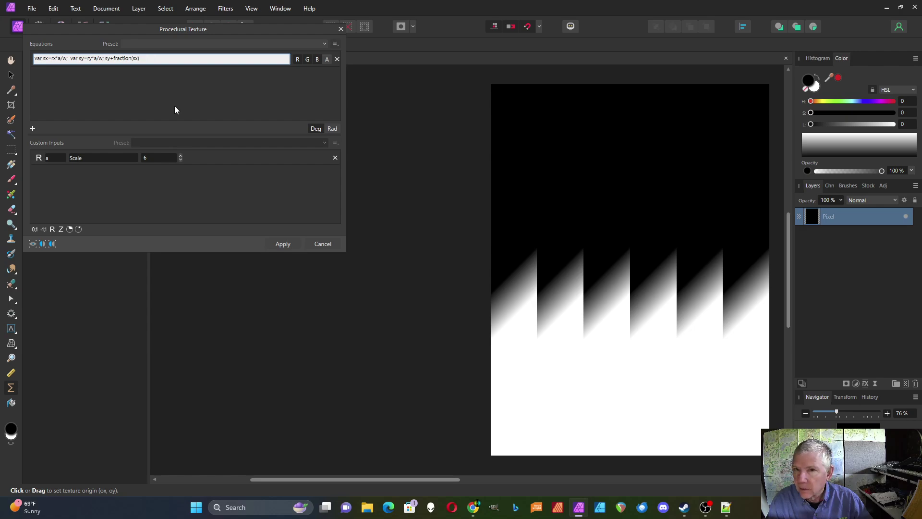
key(Return)
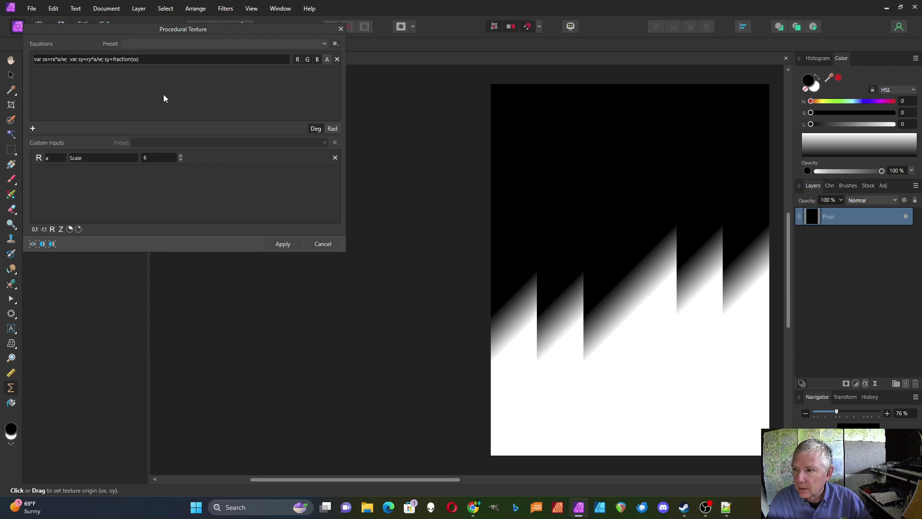
Step: Paste -.5*sign(sx) back at the end of the equation and apply it to the preview
click(152, 59)
click(153, 59)
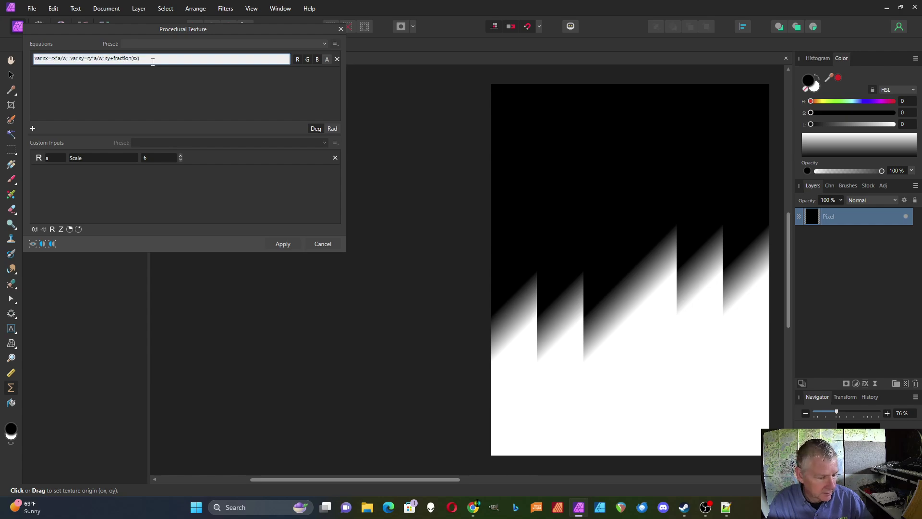
key(ctrl+v)
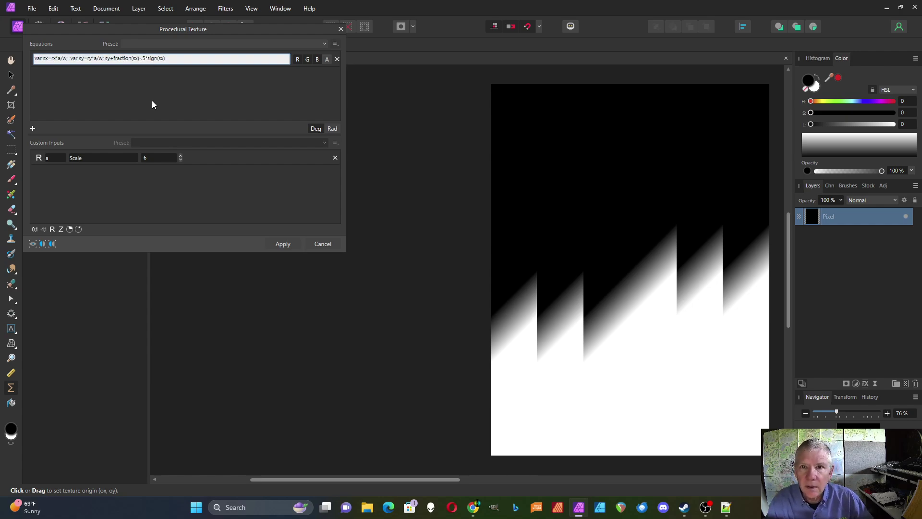
key(Return)
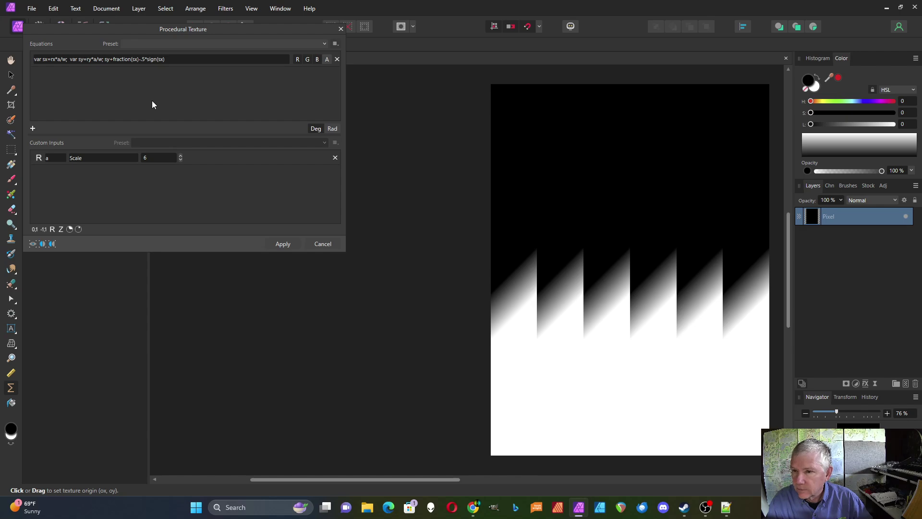
Step: Append +.5 to the equation and record fraction(sx)-.5*sign(sx)+.5 in the Notepad++ notes
click(171, 59)
click(171, 58)
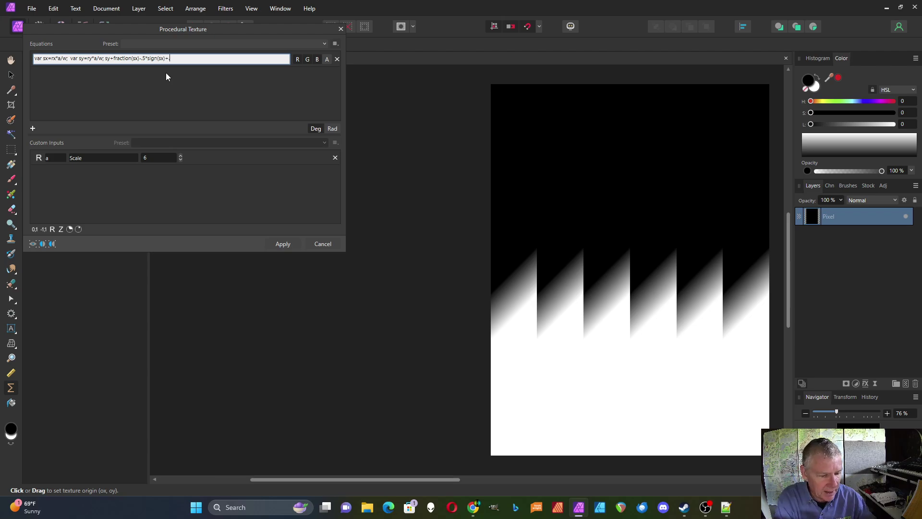
text(.5)
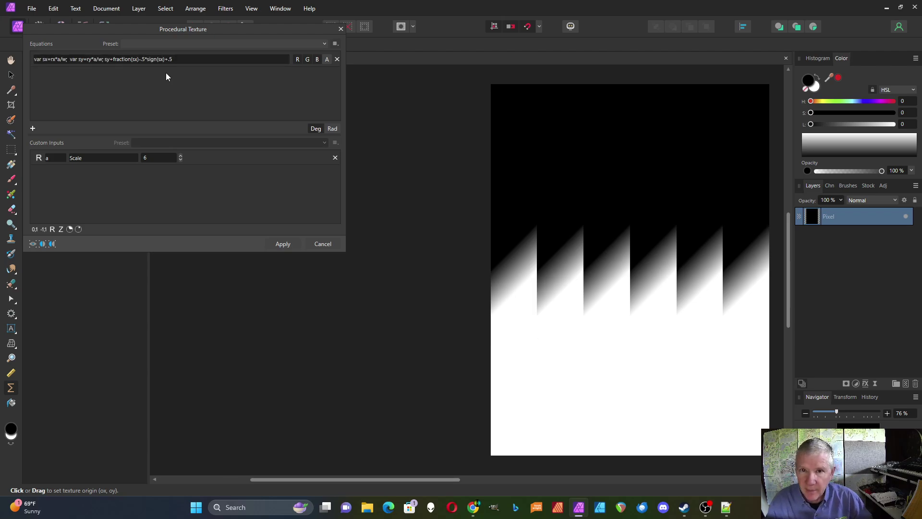
key(alt+Tab)
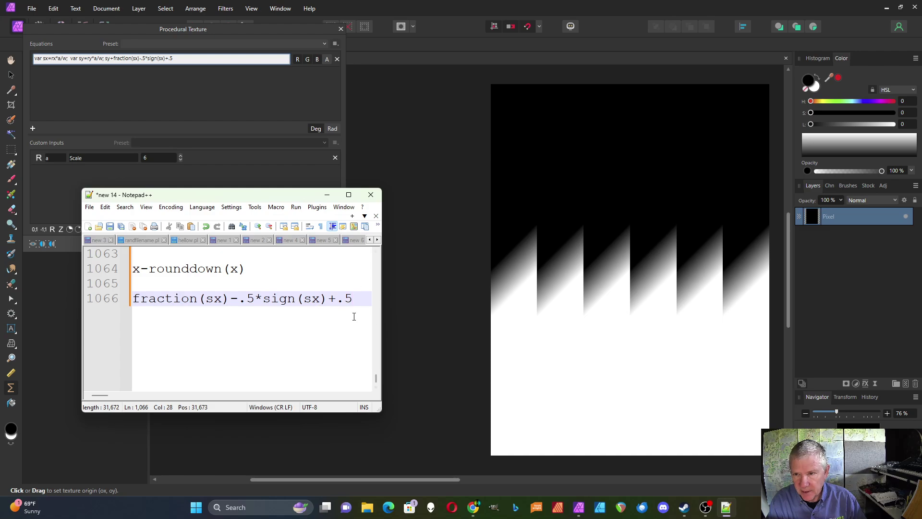
click(60, 212)
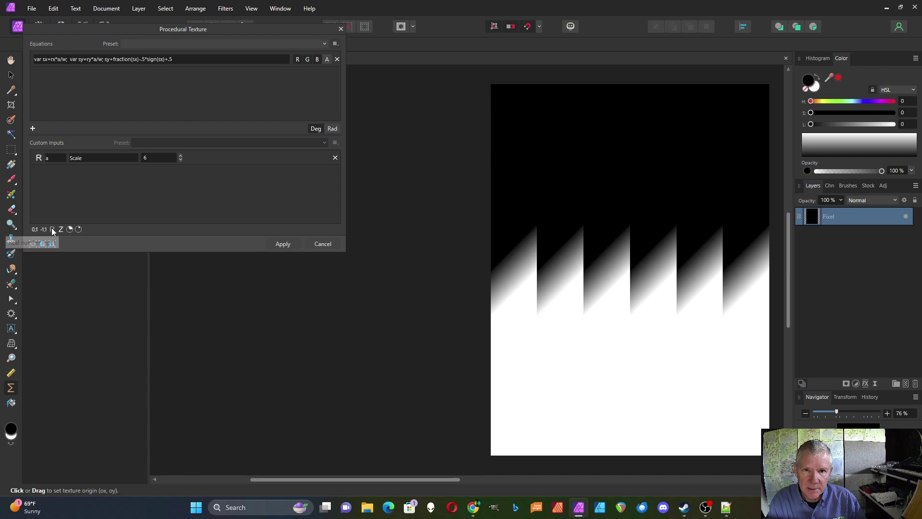
Step: Add two real-number custom inputs, b and c, each with a value of 1
click(52, 228)
click(52, 228)
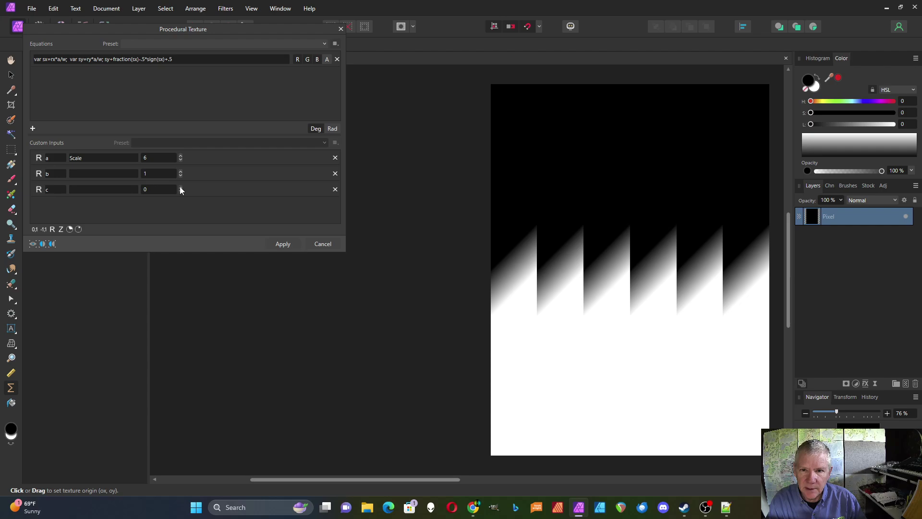
Step: Work b and c into the equation so it ends in sy+b*(fraction(sx*c)-.5*sign(sx*c)+.5)
click(114, 61)
click(114, 60)
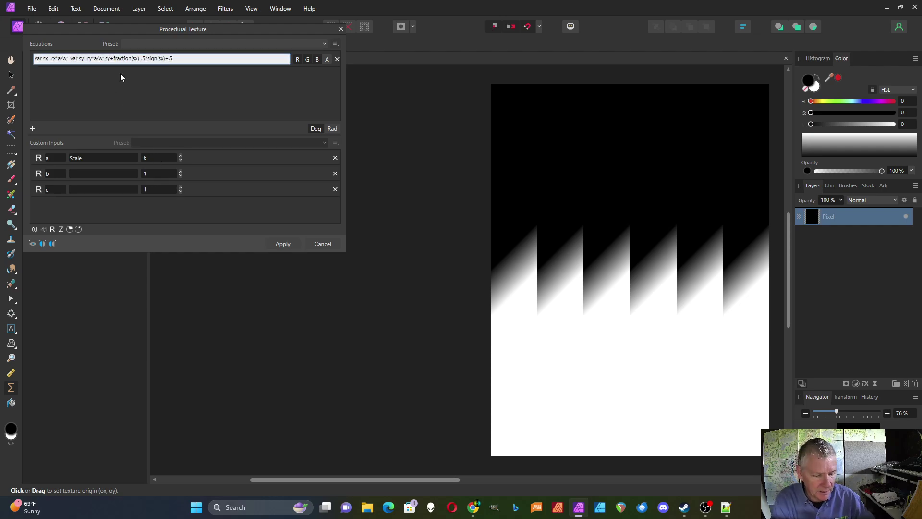
text(b()
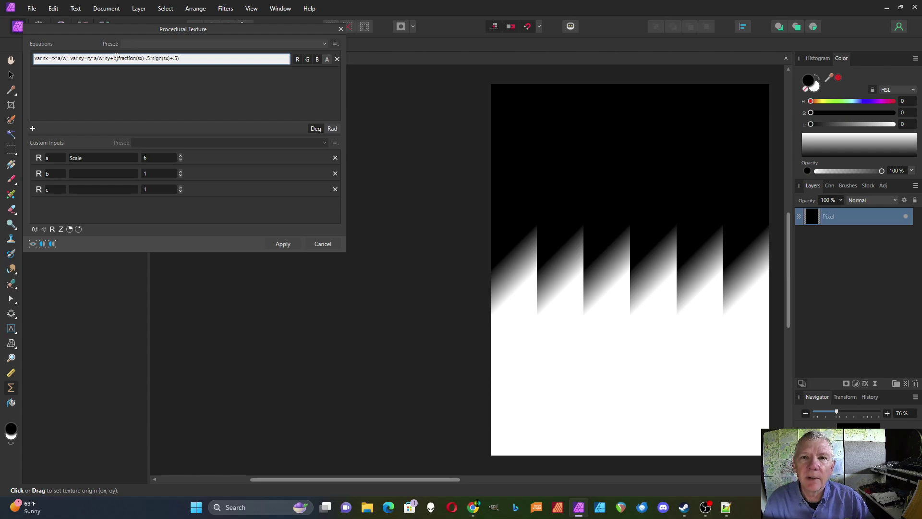
text(*)
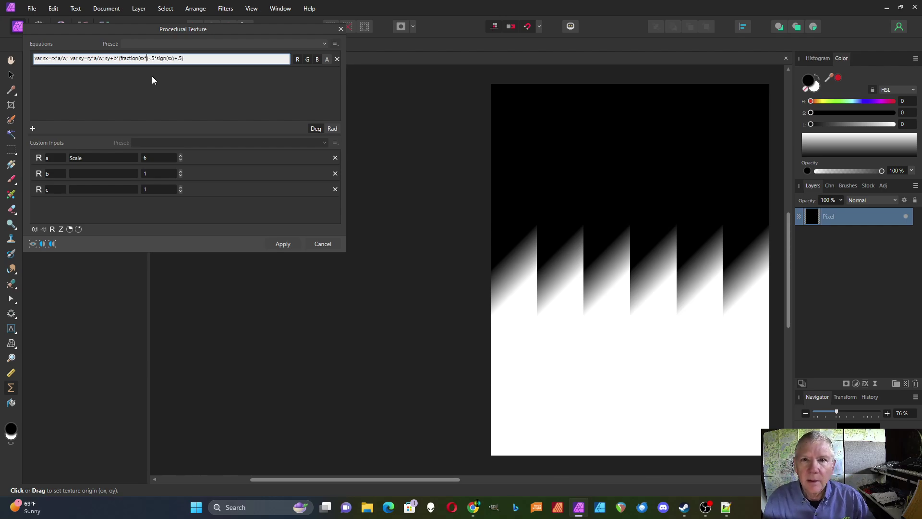
text())
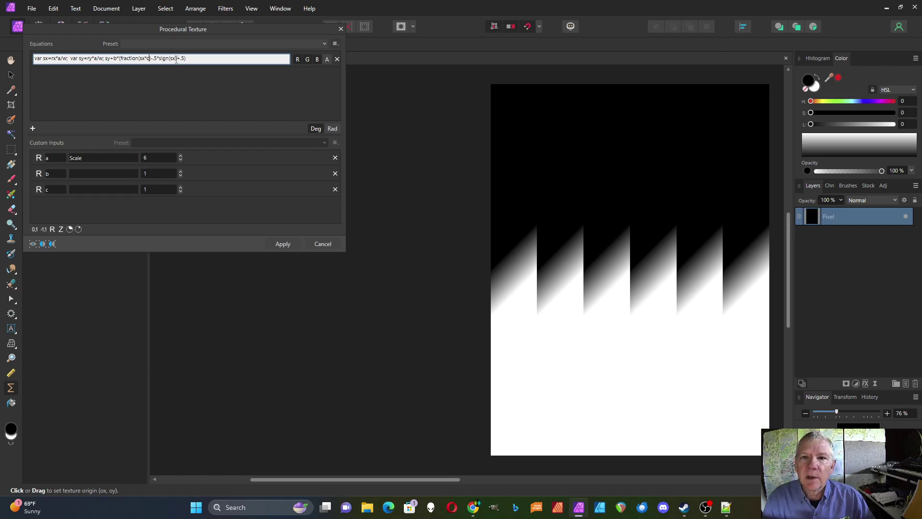
text(*c)
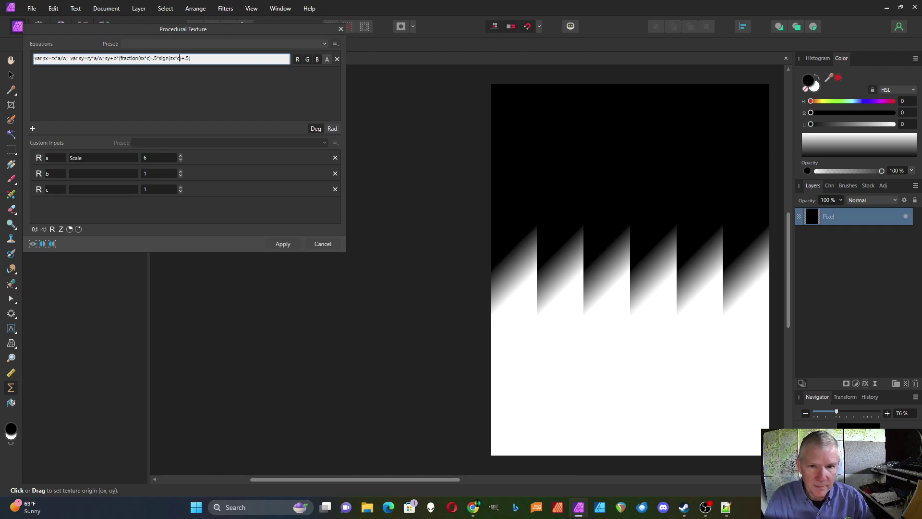
key(Return)
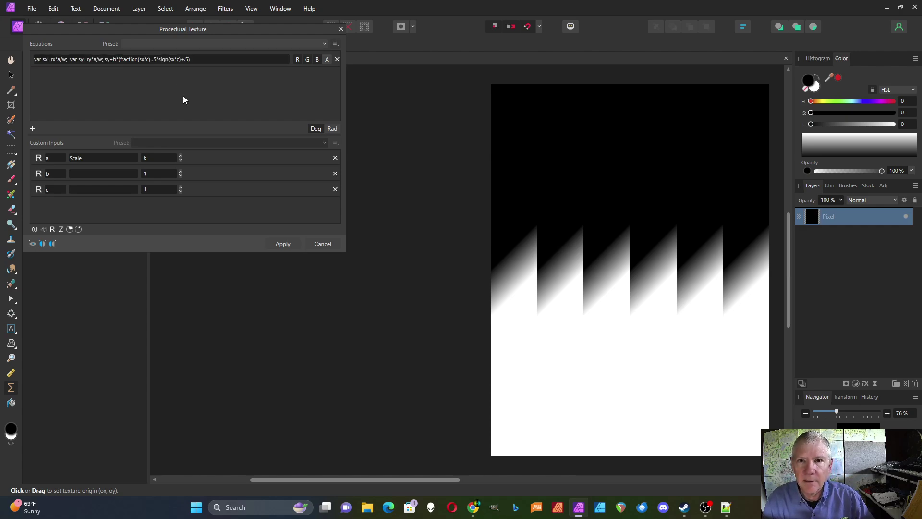
Step: Try custom input b at 3 and custom input c at 3, one after the other, returning each to 1
click(181, 171)
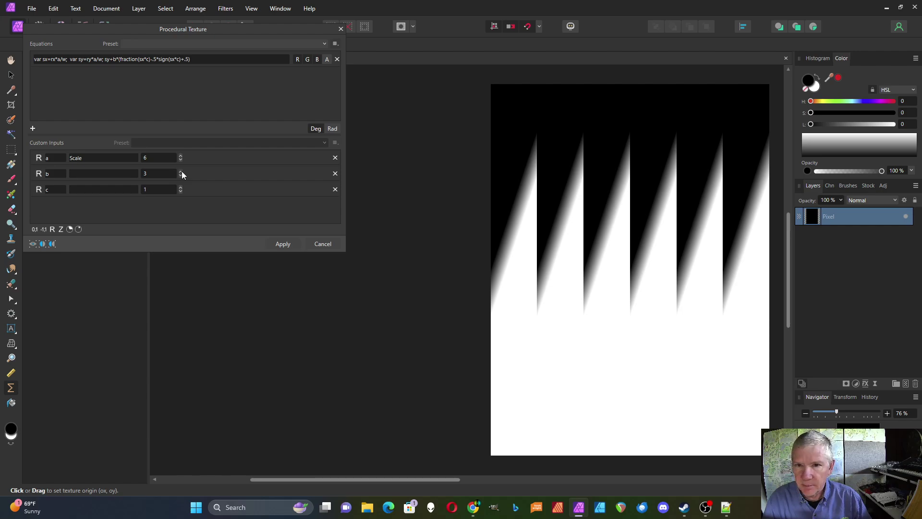
click(181, 176)
click(181, 176)
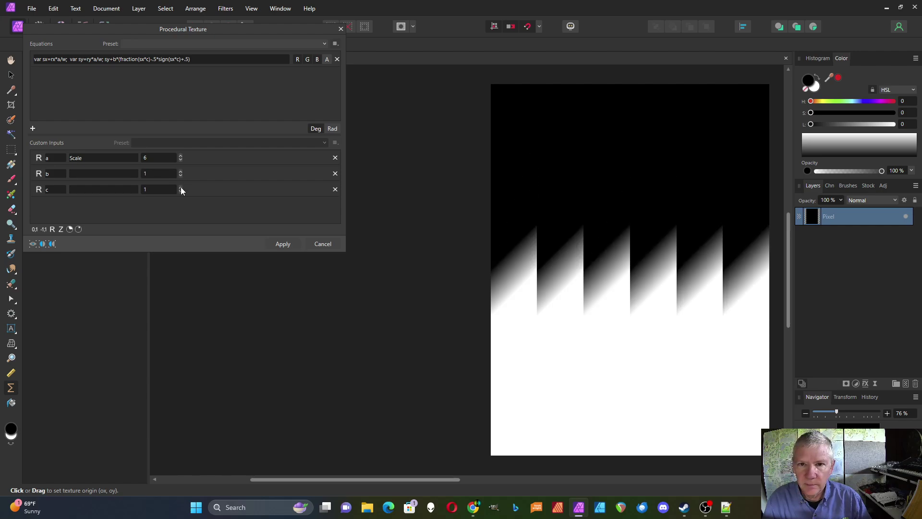
click(181, 186)
click(180, 186)
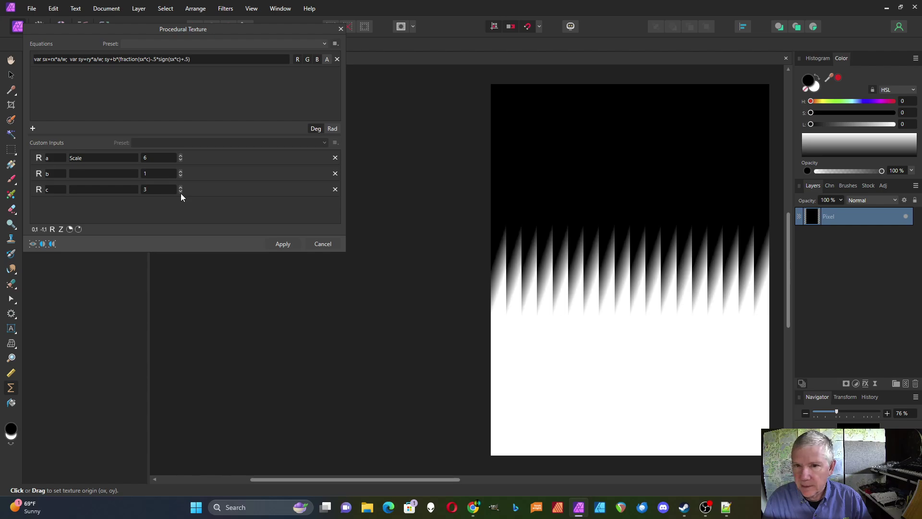
Step: Using the x-rounddown(x) note in Notepad++, replace the texture equation's sawtooth expression so the equation ends in sy+sx-rounddown(sx)
key(alt+Tab)
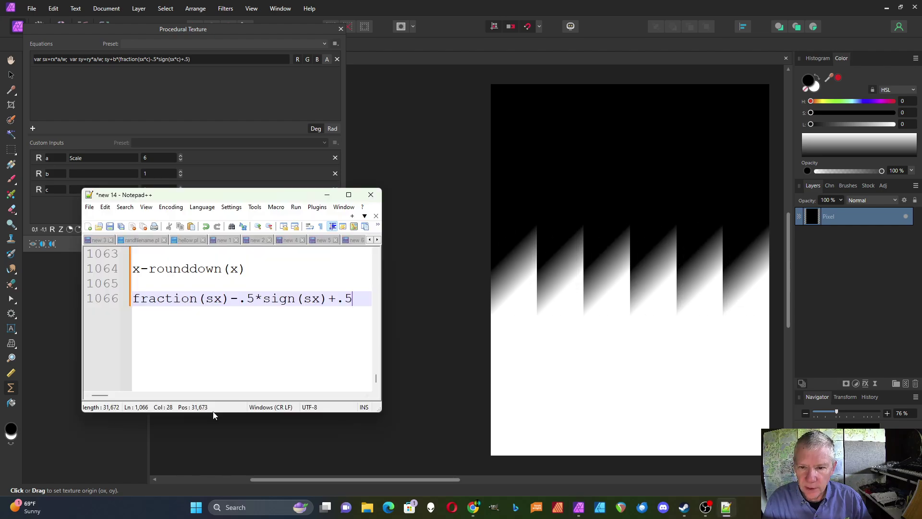
triple_click(137, 269)
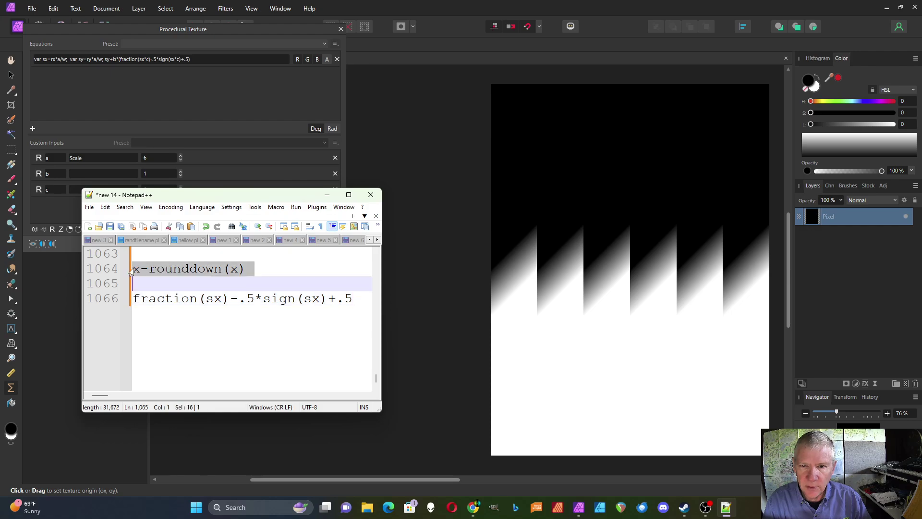
click(137, 269)
drag(136, 269, 251, 270)
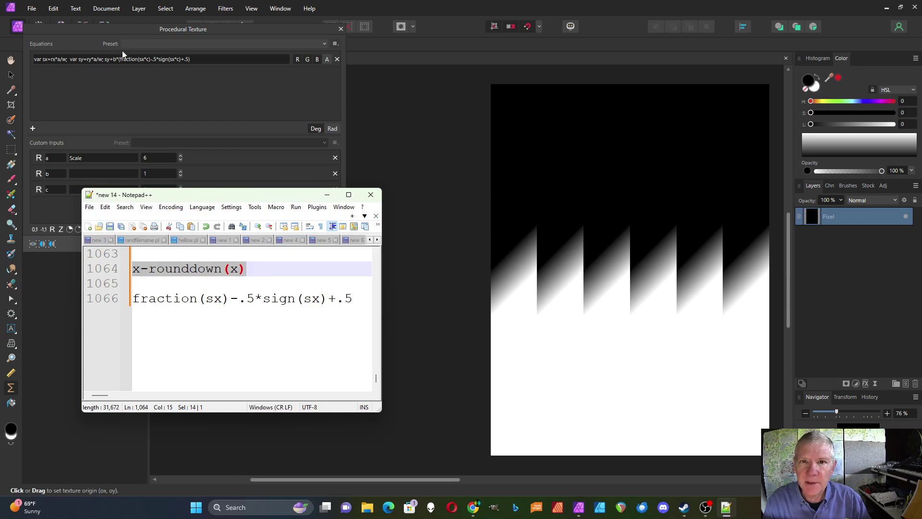
click(123, 84)
click(115, 60)
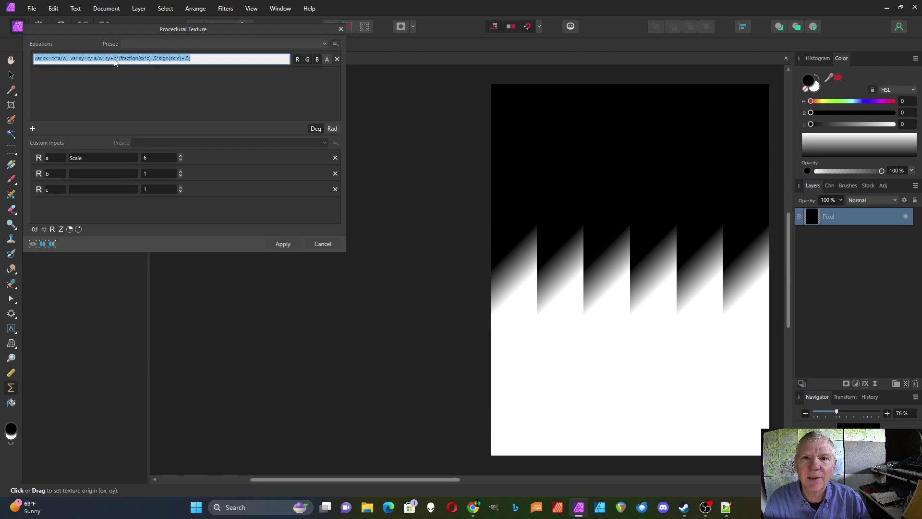
key(ctrl+v)
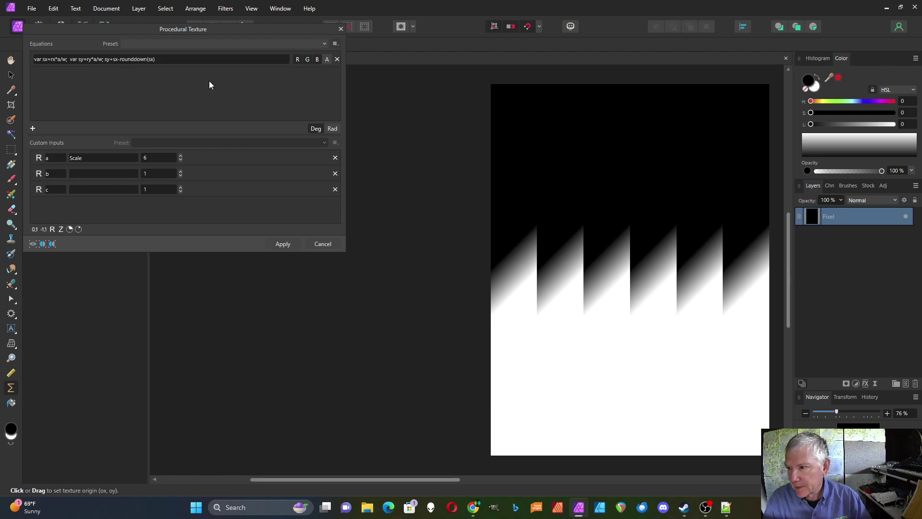